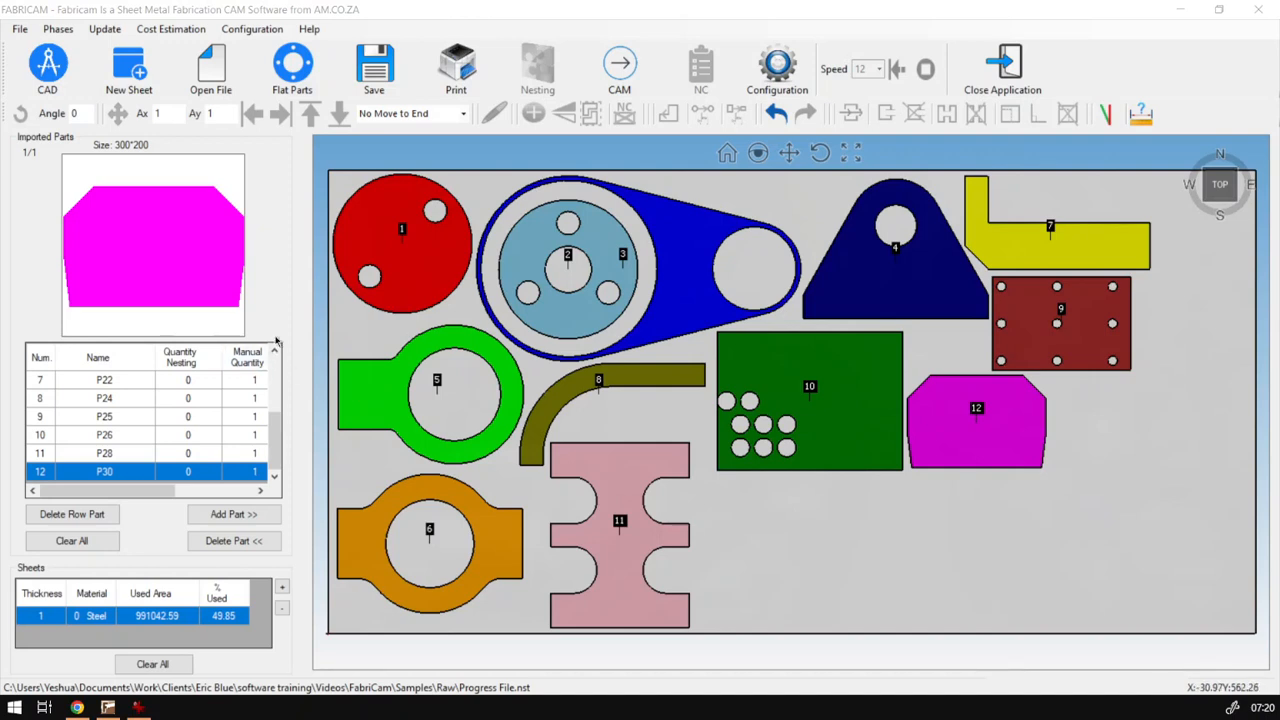
# Step: Start a P34 flat part from the parts library and set its dimension A to 300 mm
pyautogui.click(288, 73)
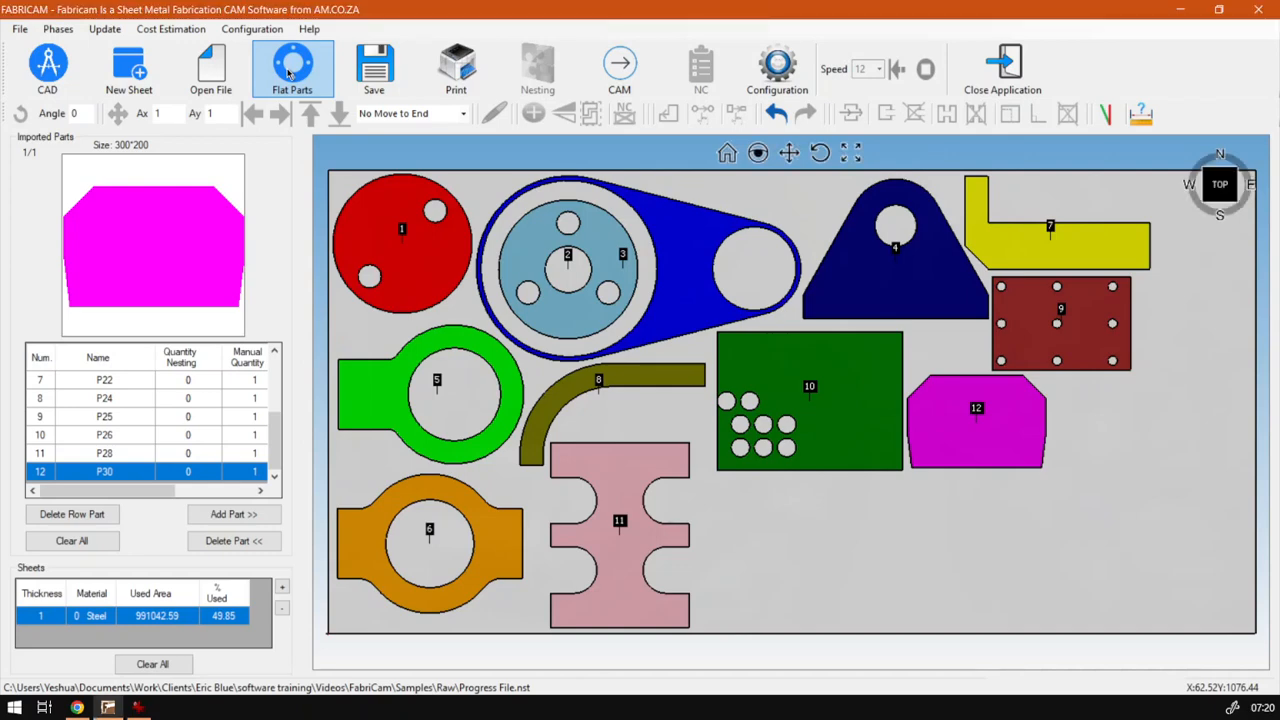
pyautogui.click(290, 72)
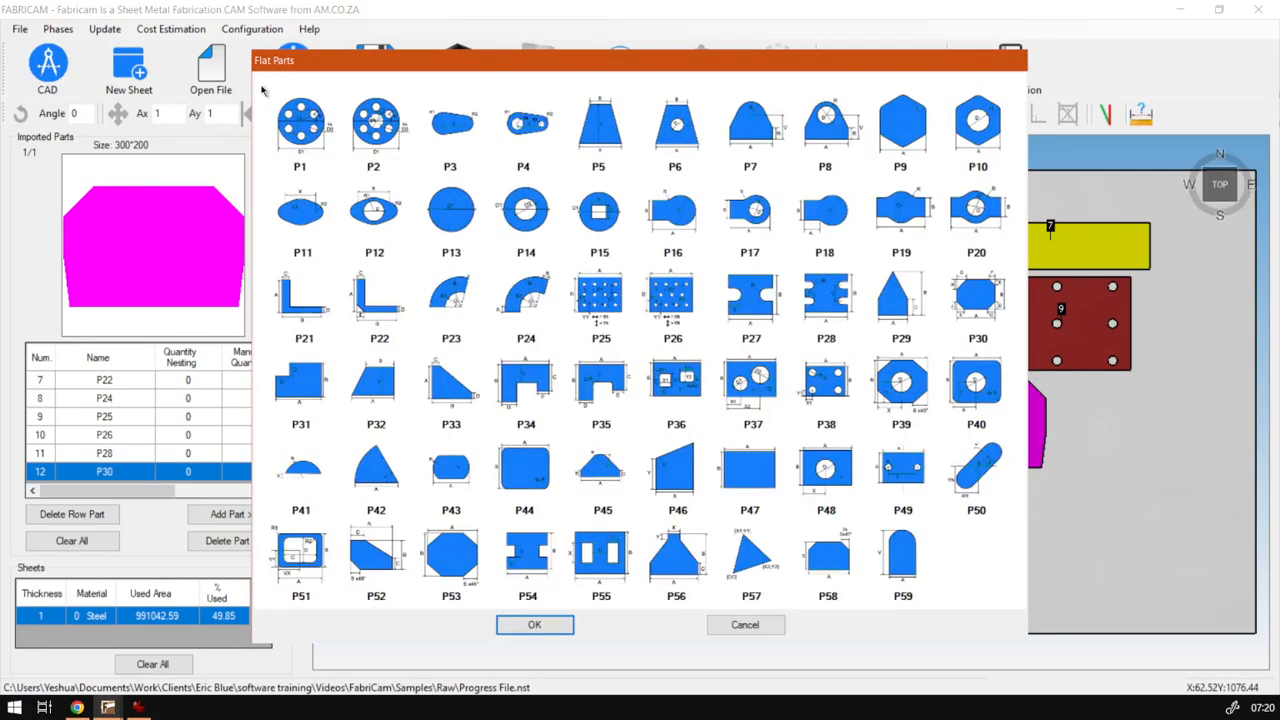
pyautogui.doubleClick(537, 388)
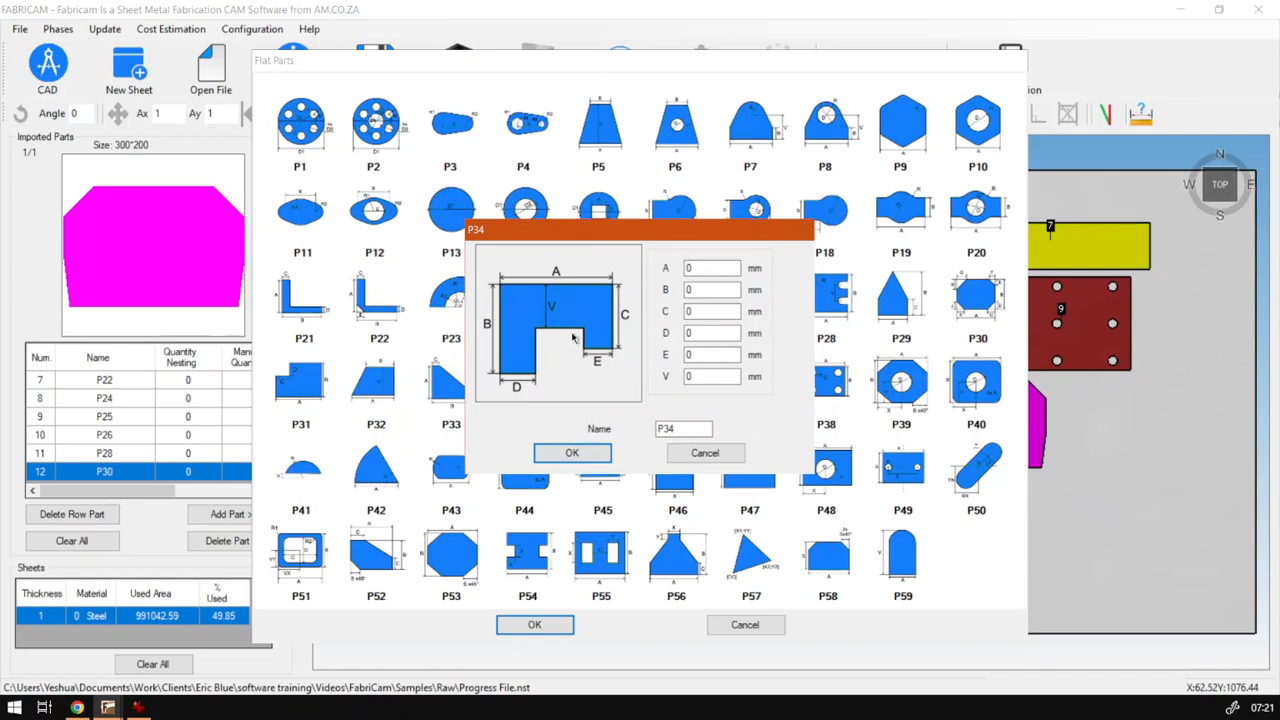
pyautogui.click(697, 268)
pyautogui.moveTo(698, 268); pyautogui.dragTo(677, 290)
pyautogui.write('300')
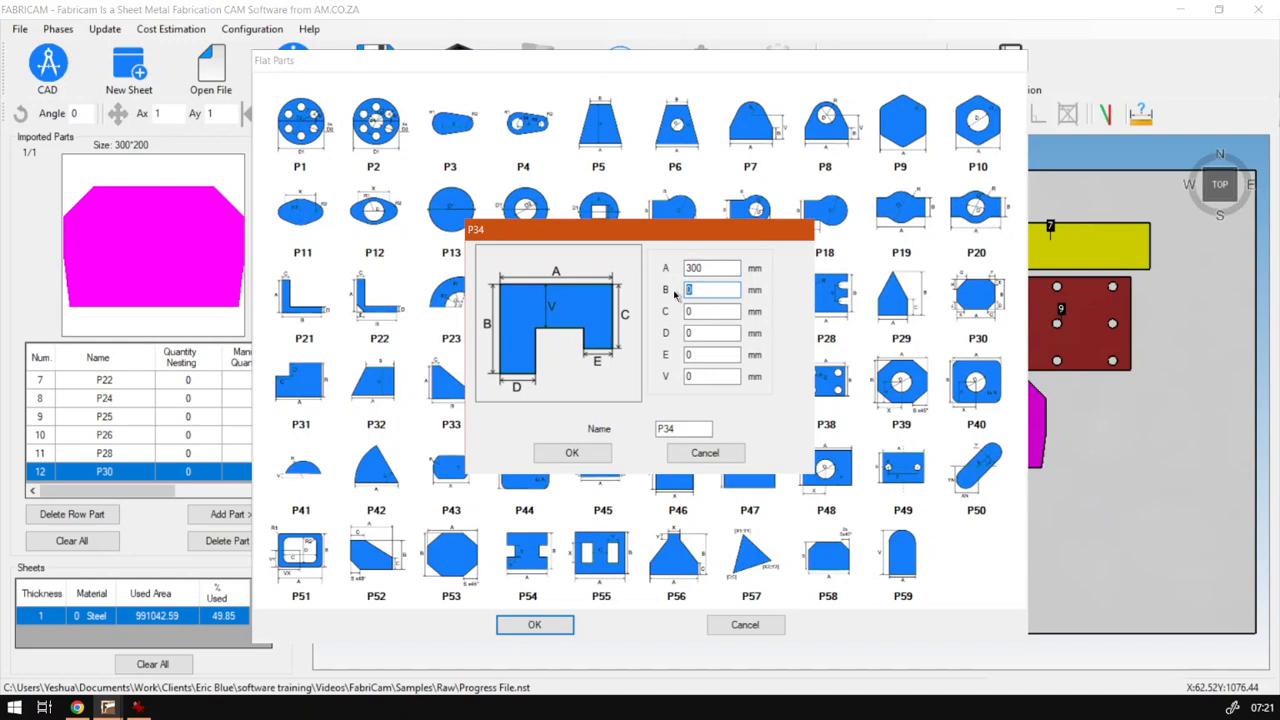
# Step: Set the P34 part's dimension V to 80 mm and dimension B to 100 mm
pyautogui.write('80')
pyautogui.moveTo(708, 290); pyautogui.dragTo(677, 290)
pyautogui.hotkey('ctrl', 'c')
pyautogui.moveTo(704, 376); pyautogui.dragTo(661, 375)
pyautogui.hotkey('ctrl', 'v')
pyautogui.moveTo(708, 290); pyautogui.dragTo(690, 290)
pyautogui.write('100')
# Step: Set dimension D to 150 mm, C to 250 mm and E to 20 mm, and create the part
pyautogui.doubleClick(700, 333)
pyautogui.write('15')
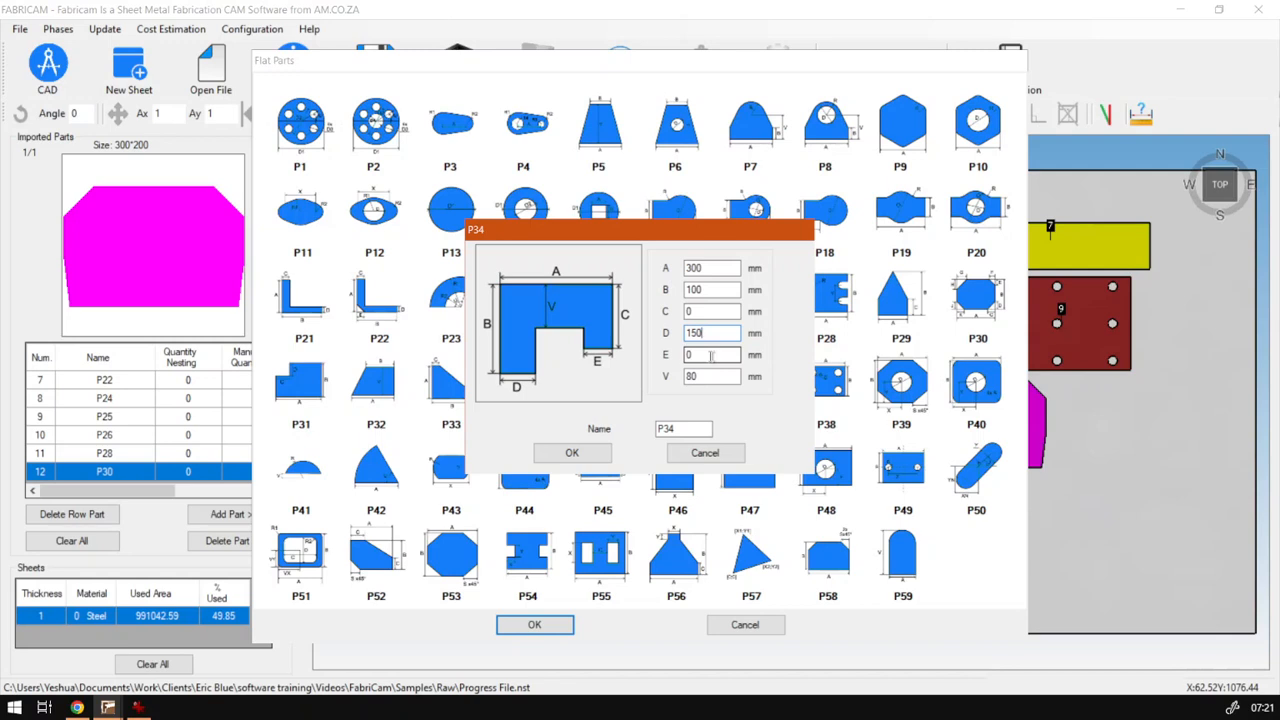
pyautogui.moveTo(705, 311); pyautogui.dragTo(680, 311)
pyautogui.write('250')
pyautogui.press('Tab')
pyautogui.press('Tab')
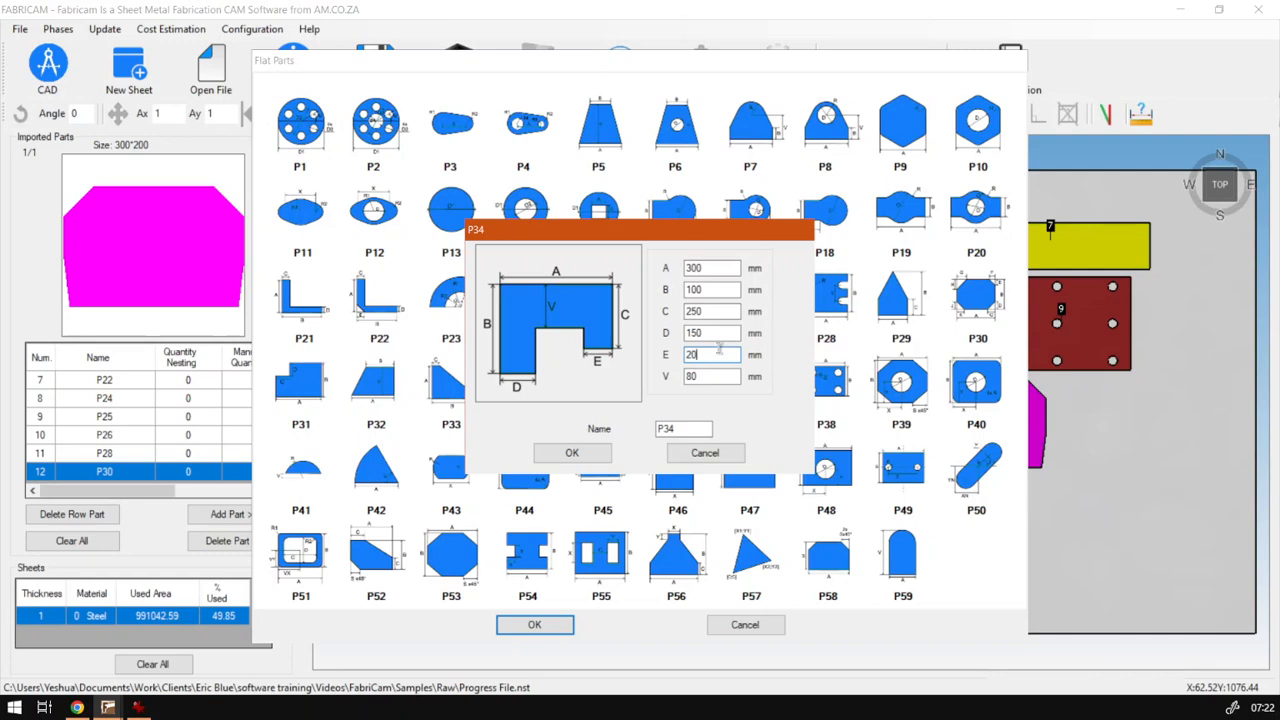
pyautogui.click(586, 452)
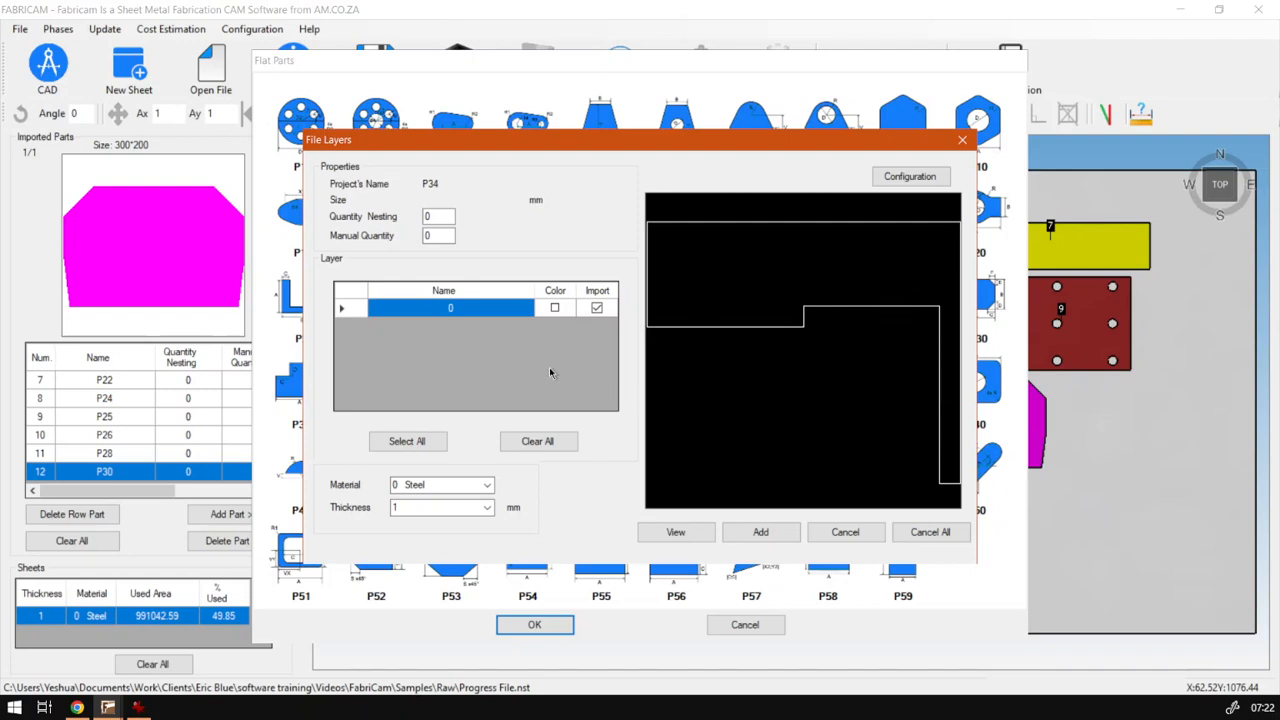
# Step: Import the P34 part with a manual quantity of 1 and place it in the sheet's upper-right corner
pyautogui.doubleClick(453, 237)
pyautogui.write('1')
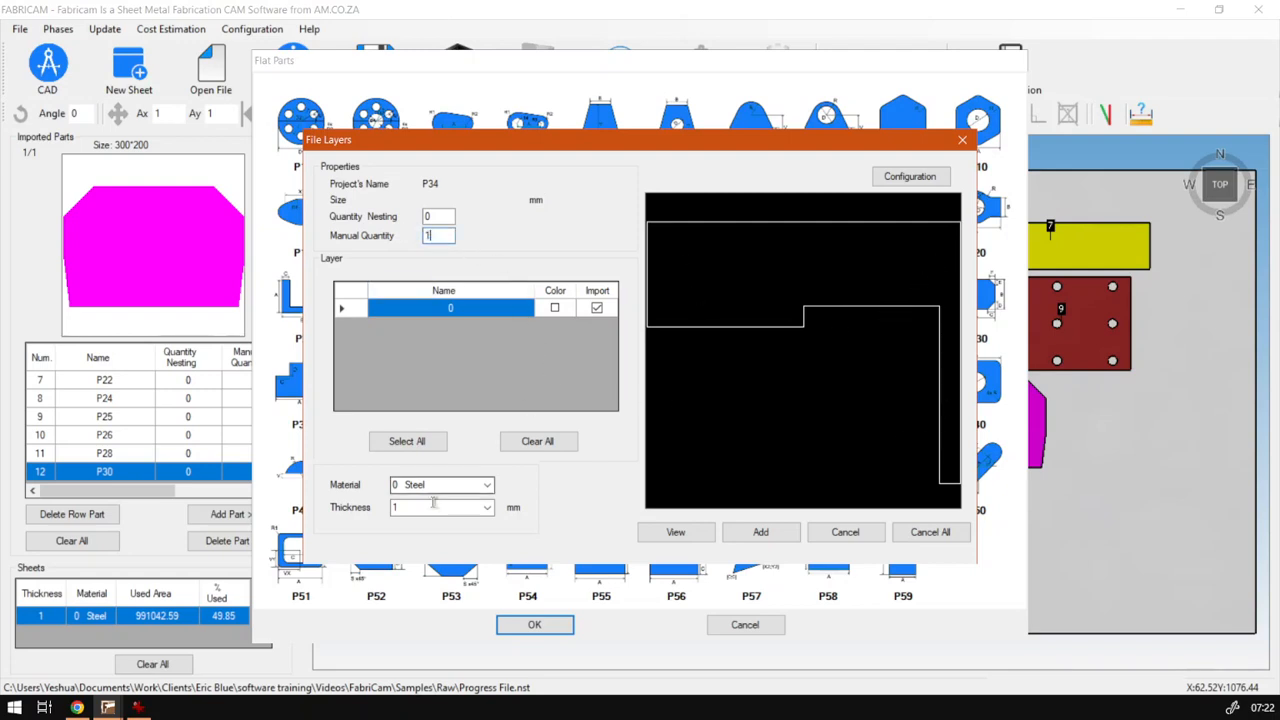
pyautogui.click(760, 531)
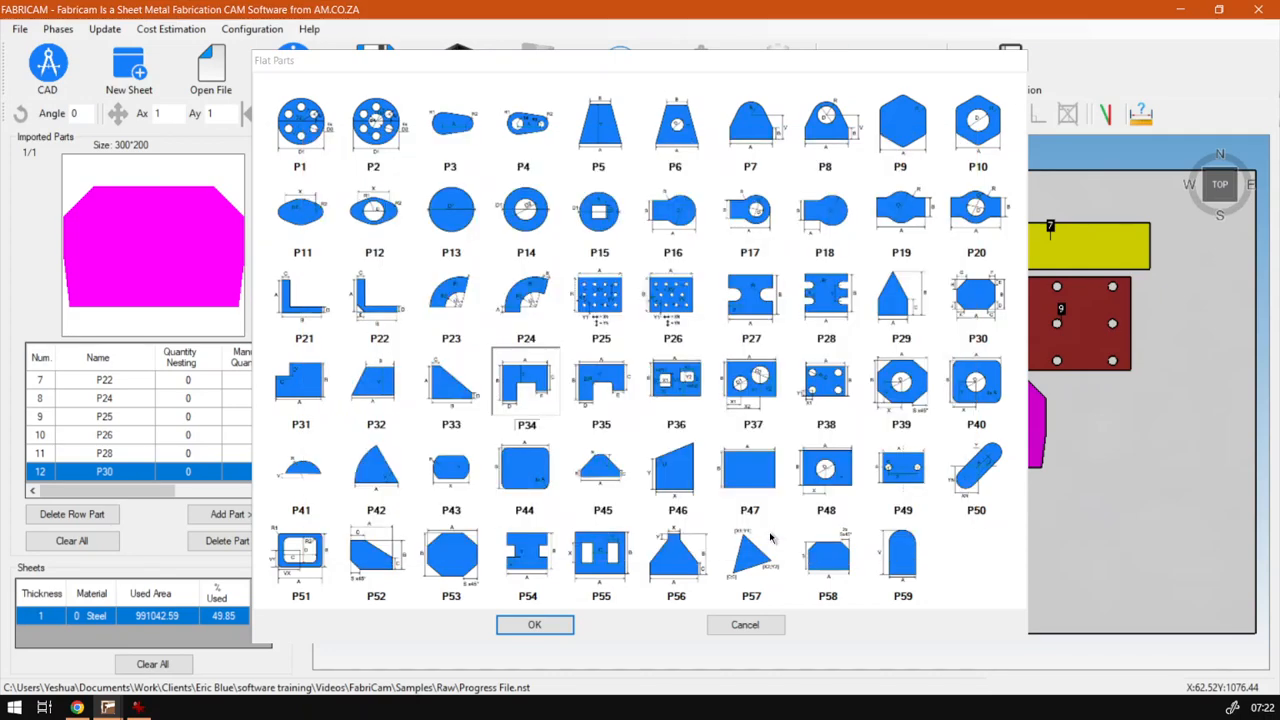
pyautogui.click(233, 514)
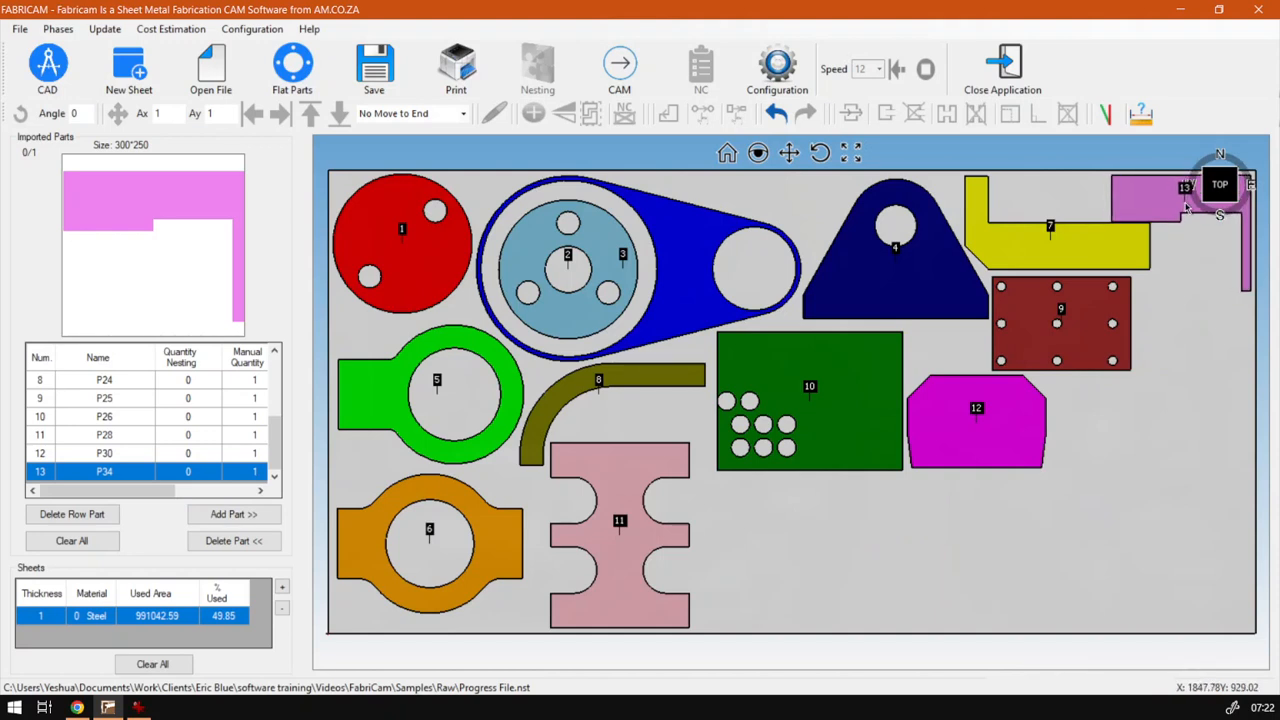
pyautogui.click(1186, 206)
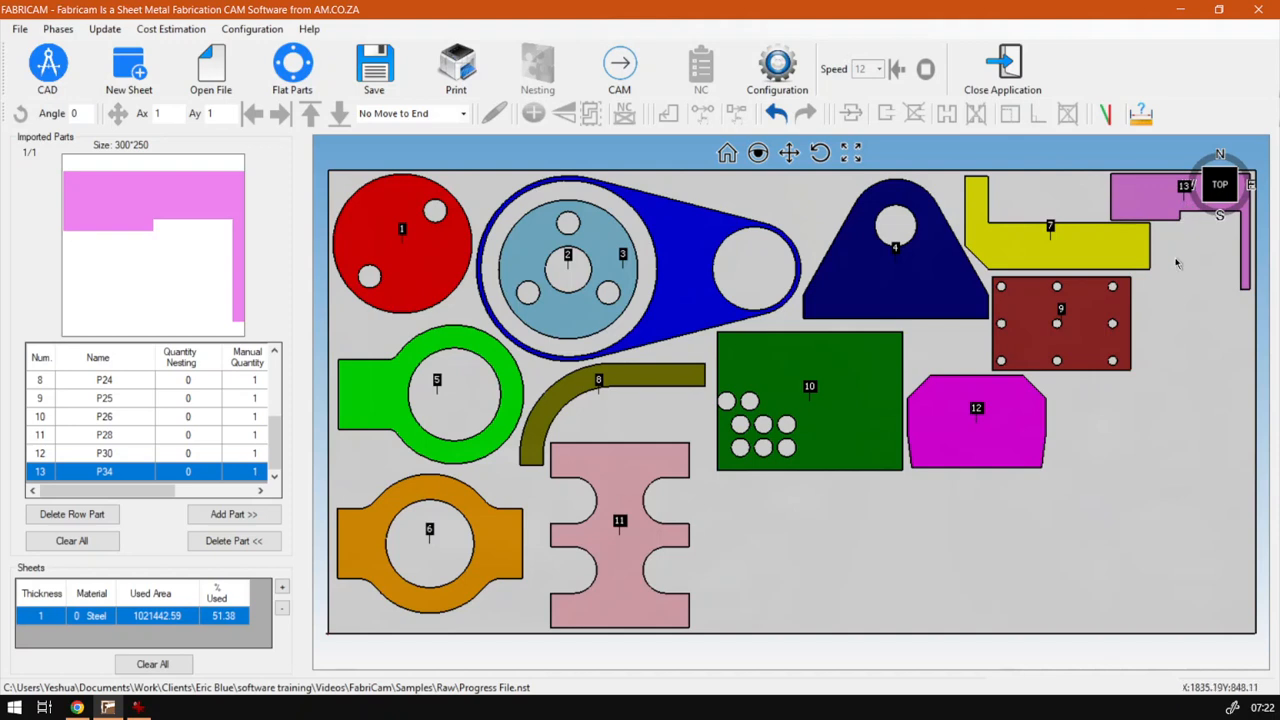
# Step: Nudge the yellow part 7 slightly down toward part 9 and check the placement of part 13
pyautogui.click(1070, 250)
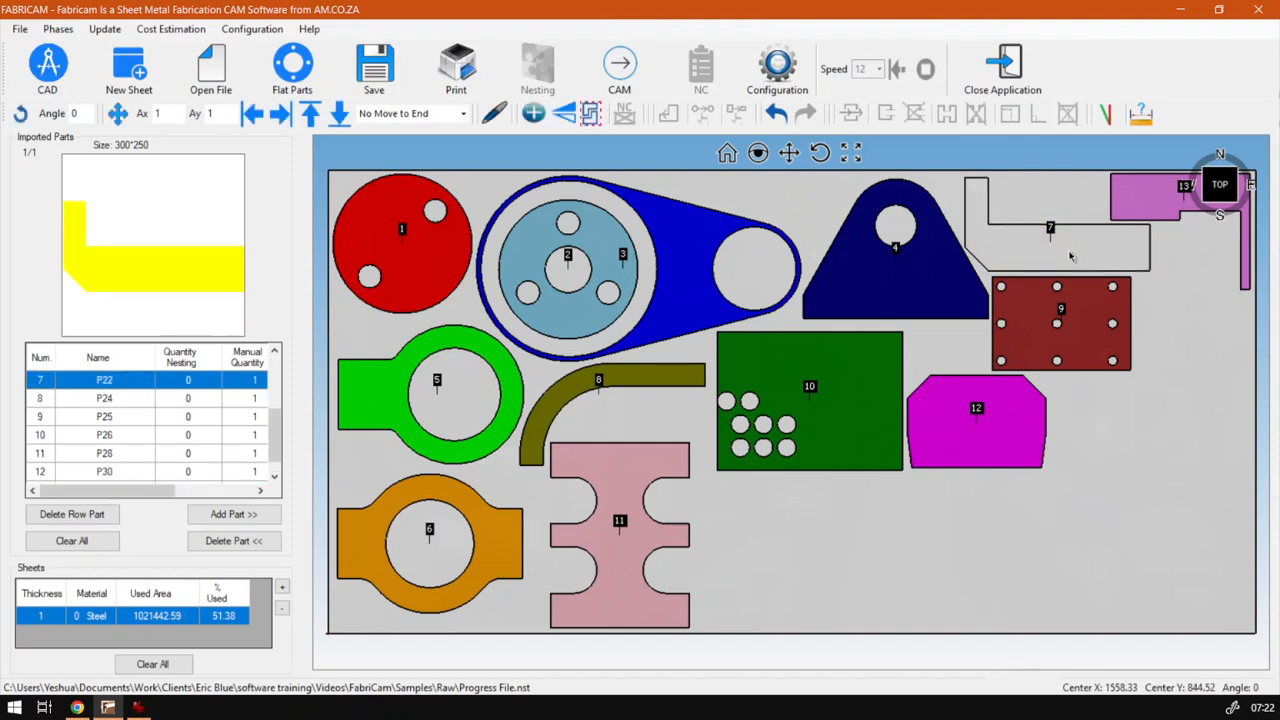
pyautogui.click(1158, 418)
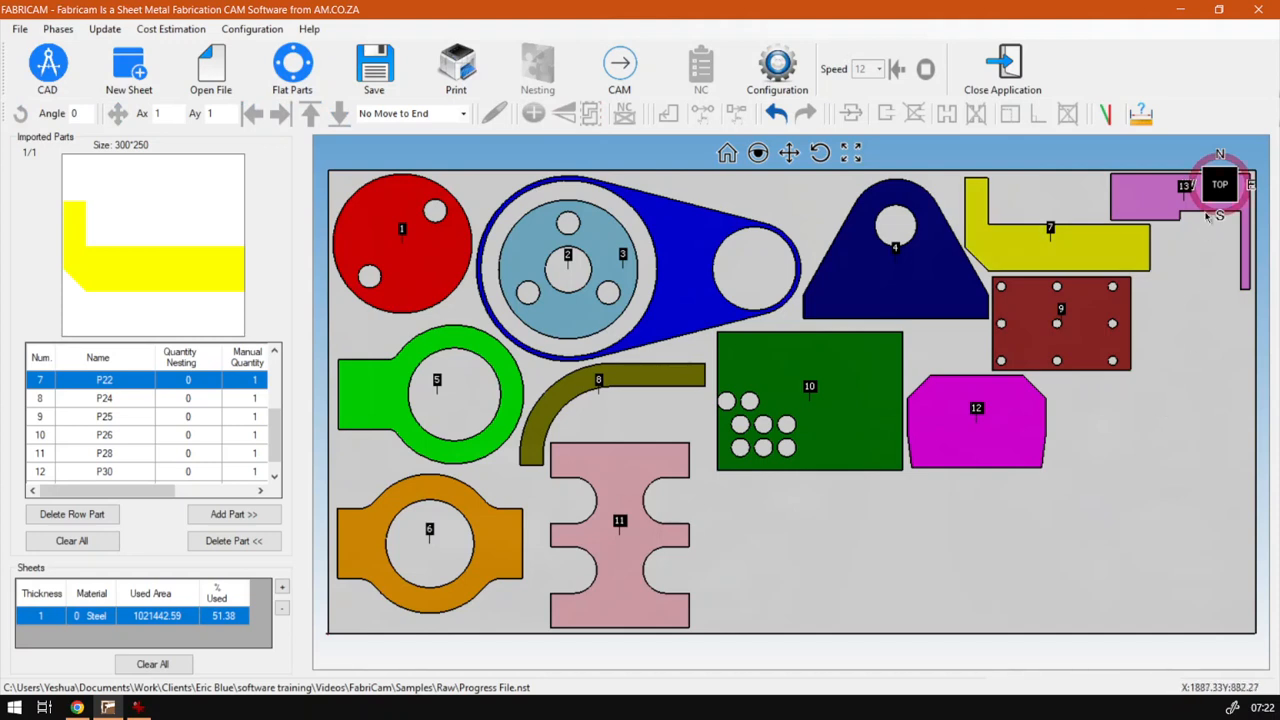
pyautogui.click(1150, 215)
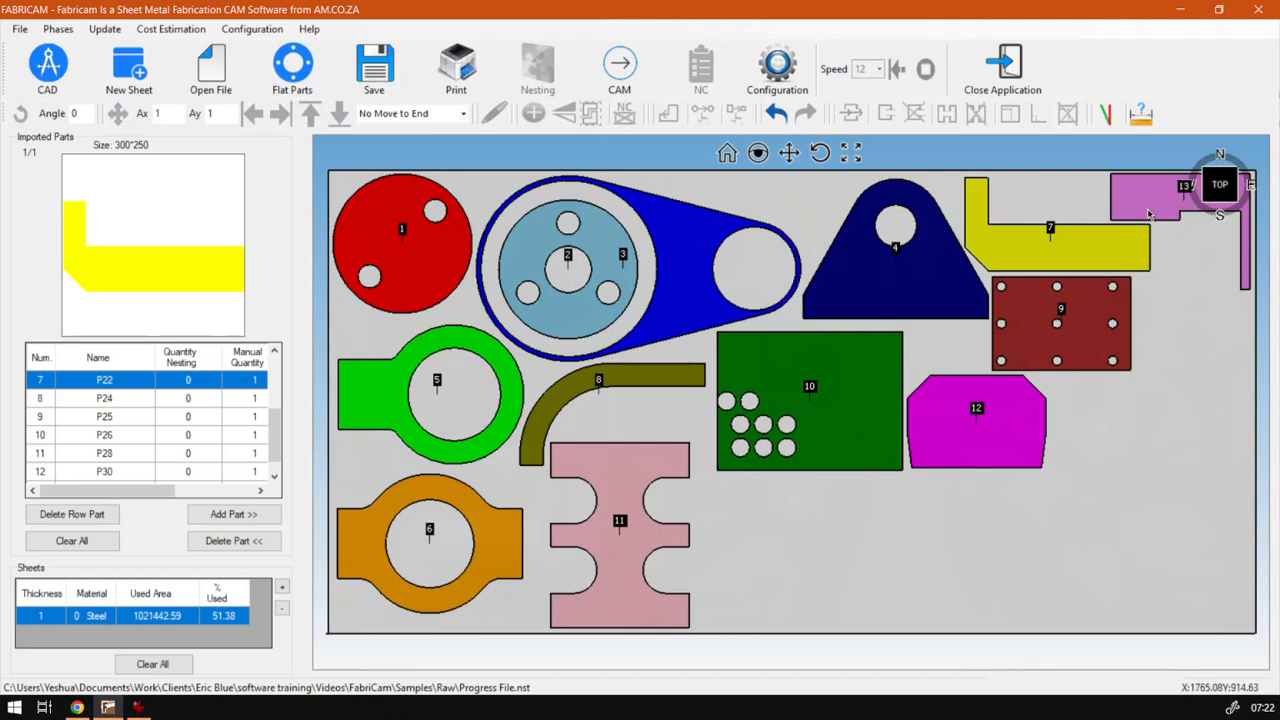
pyautogui.click(1200, 355)
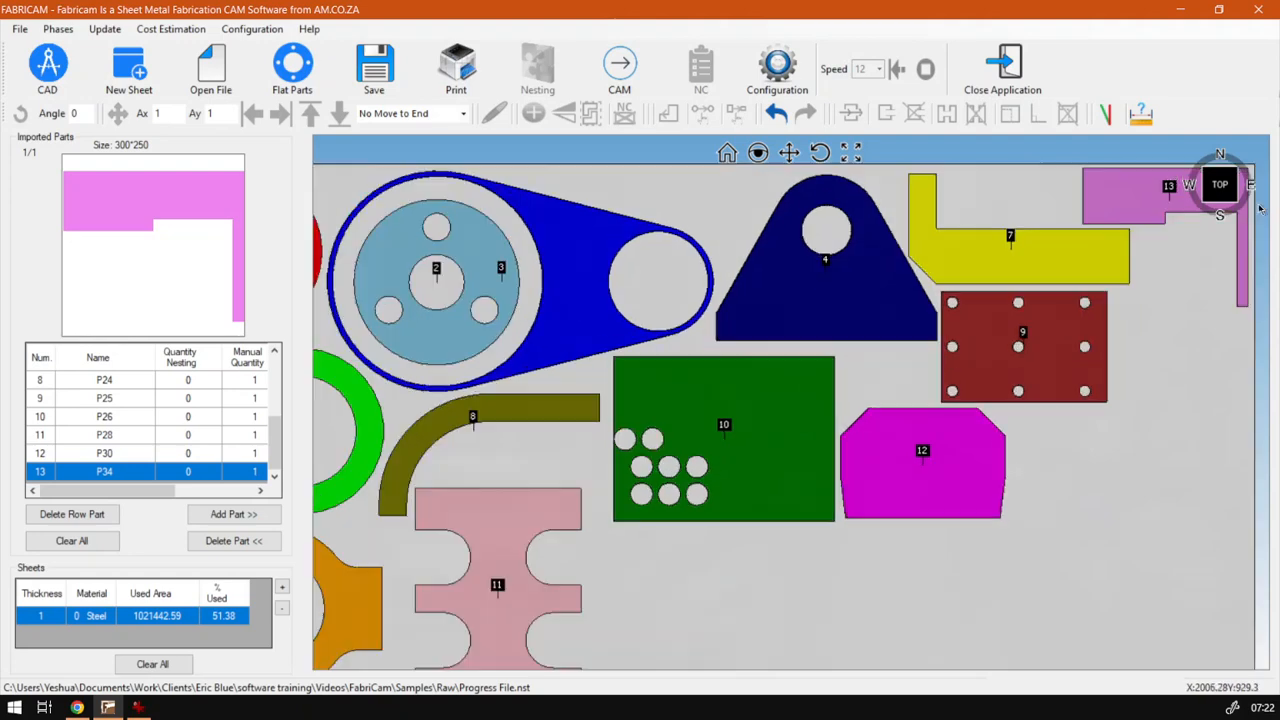
pyautogui.scroll(3, 1260, 200)
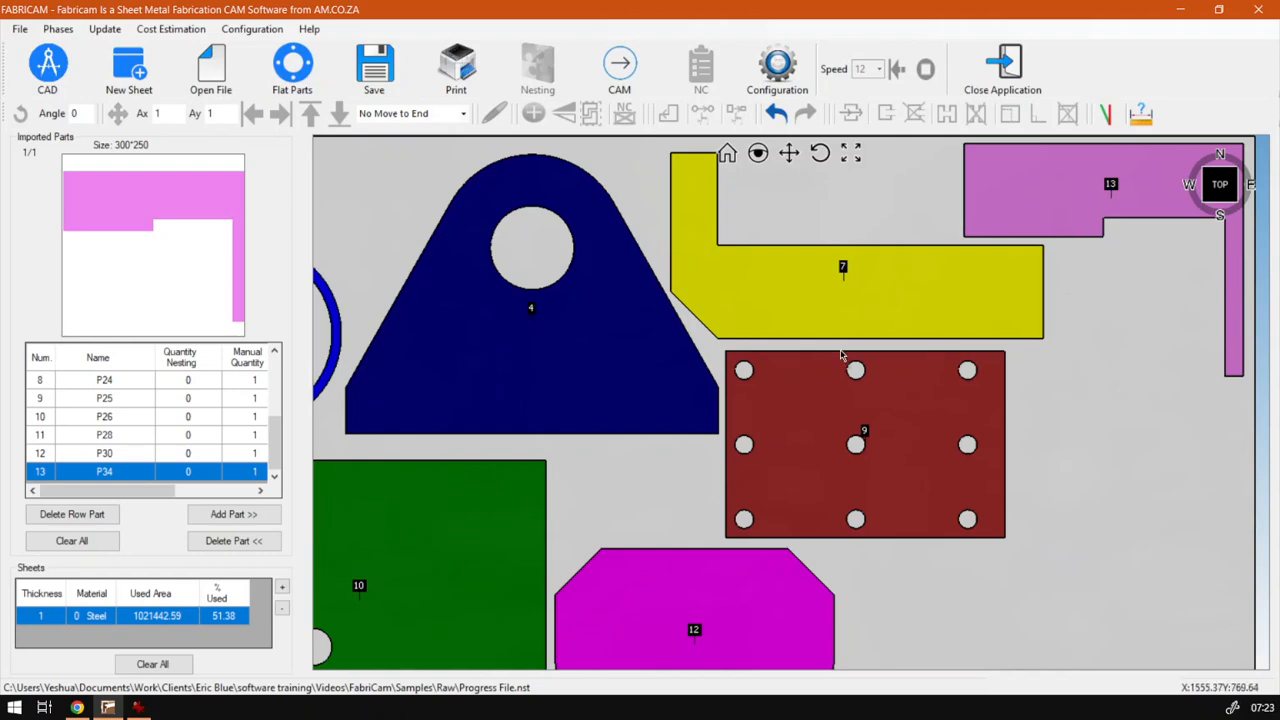
# Step: Switch to Chrome to view the softwaretraining.co.za home page
pyautogui.click(77, 707)
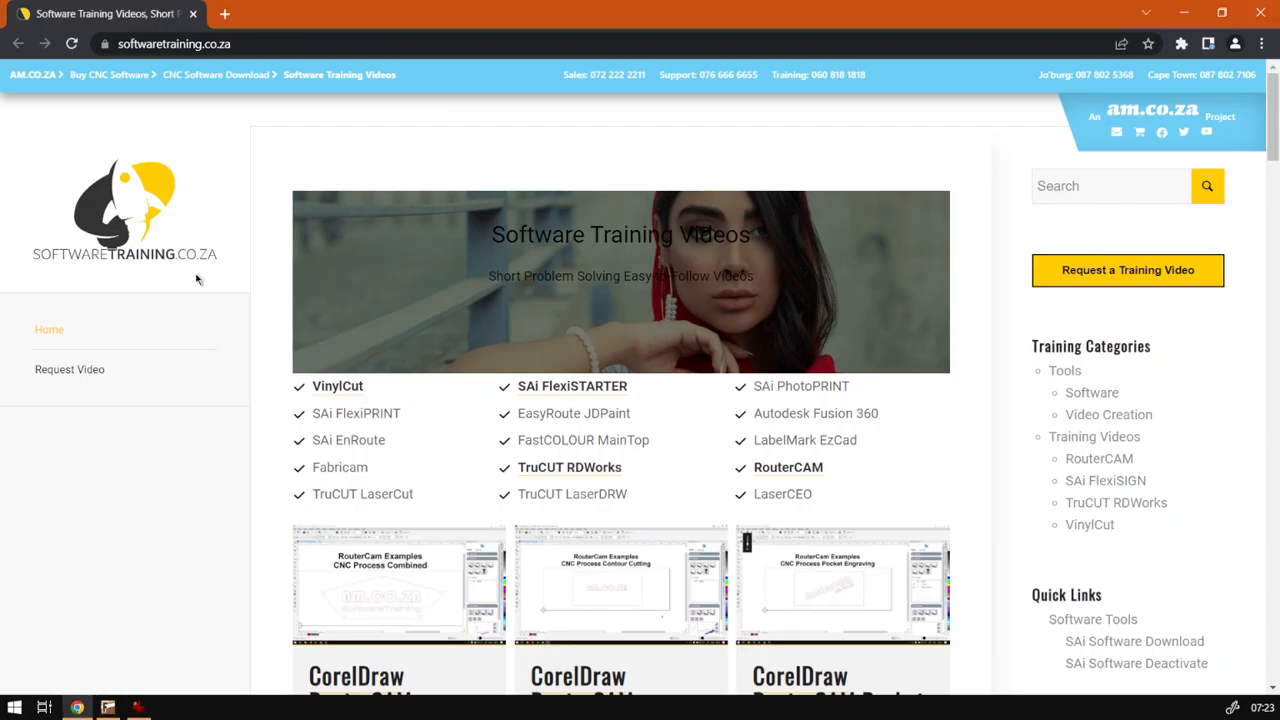